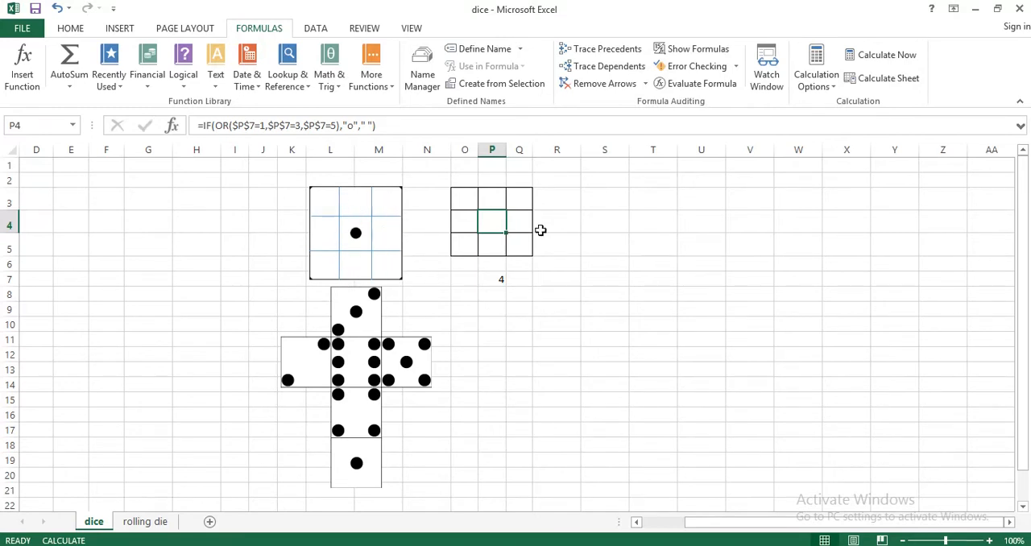
# Examine the random-number formula in P7 and the centre-dot IF formula in P4 against the dice pictures
pyautogui.click(473, 202)
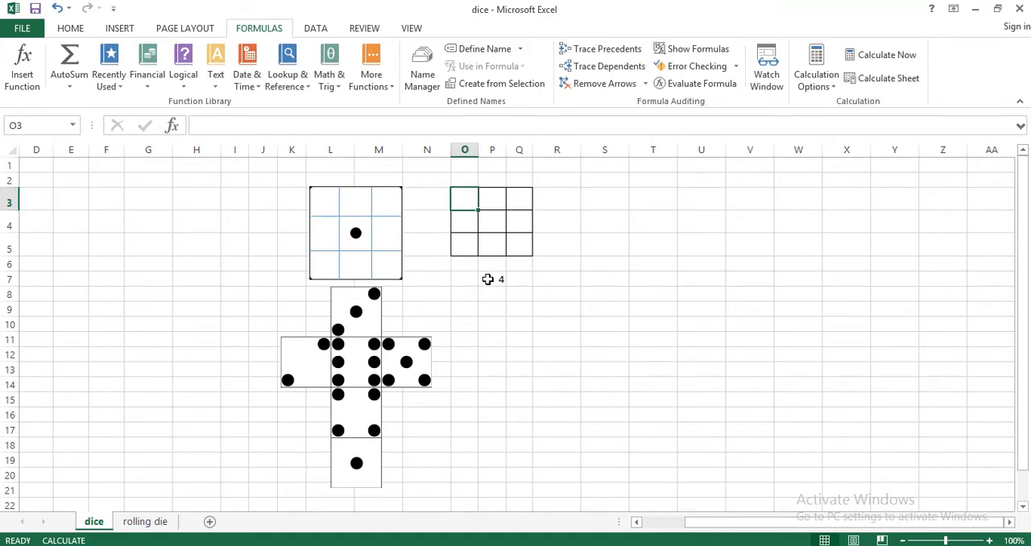
pyautogui.click(488, 279)
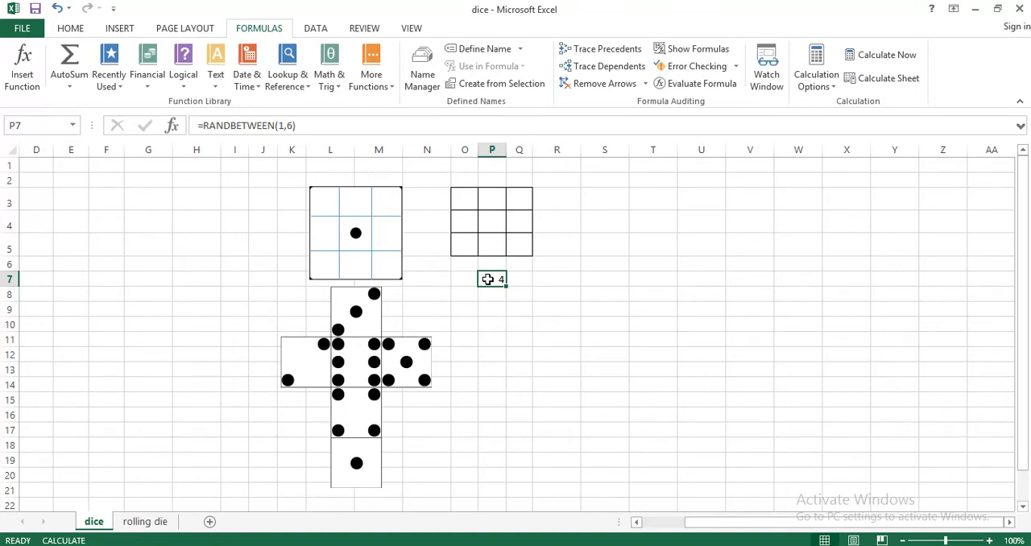
pyautogui.doubleClick(487, 278)
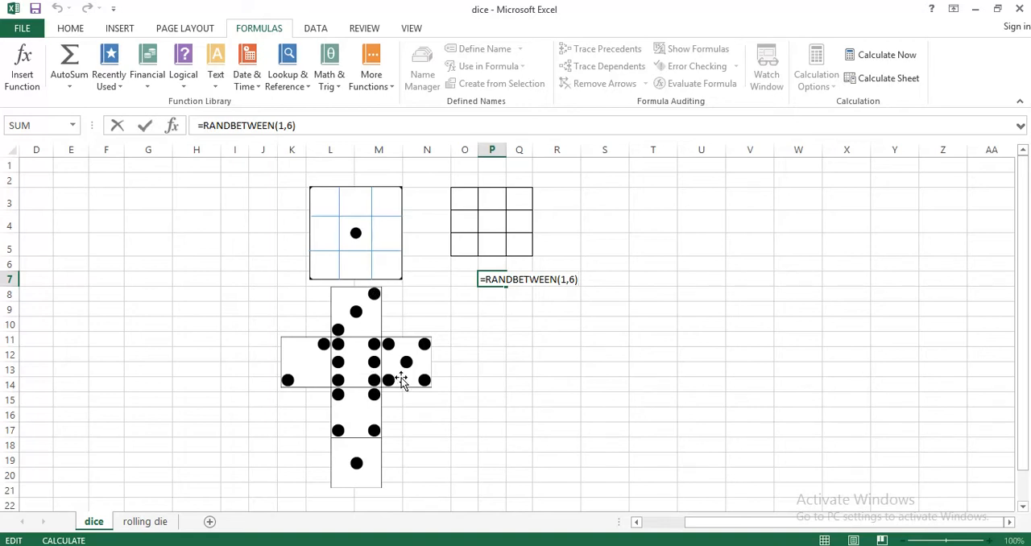
pyautogui.click(323, 206)
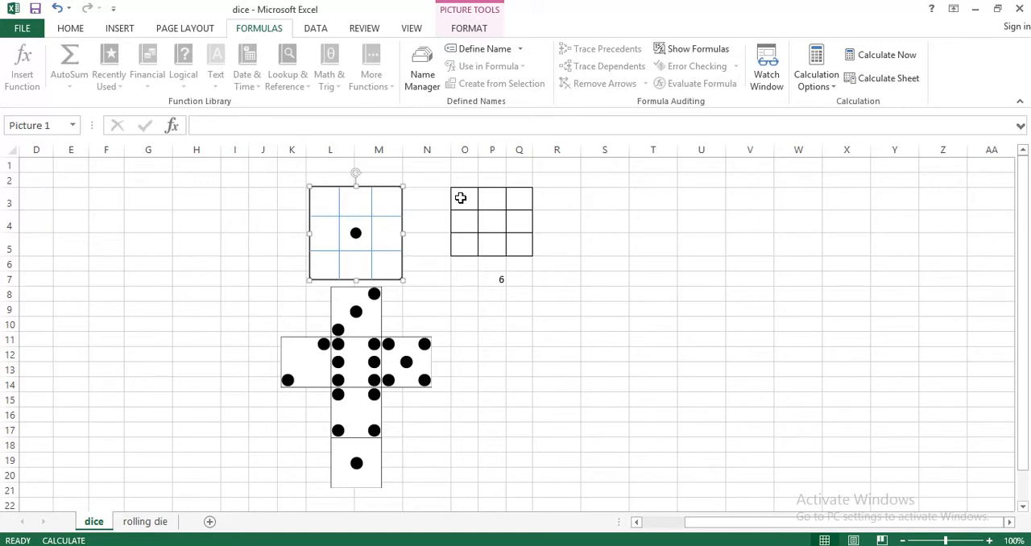
pyautogui.click(493, 223)
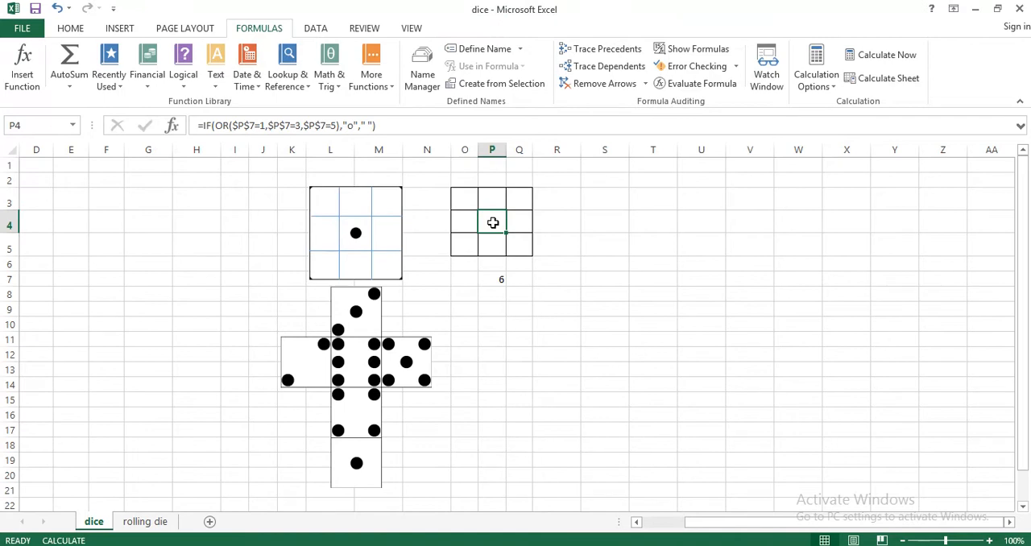
pyautogui.press('F2')
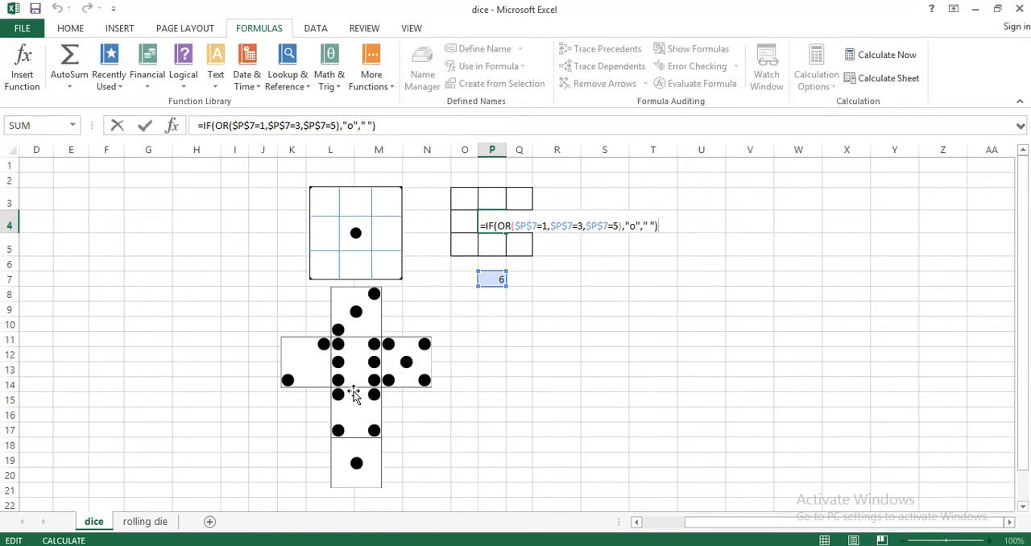
pyautogui.click(356, 312)
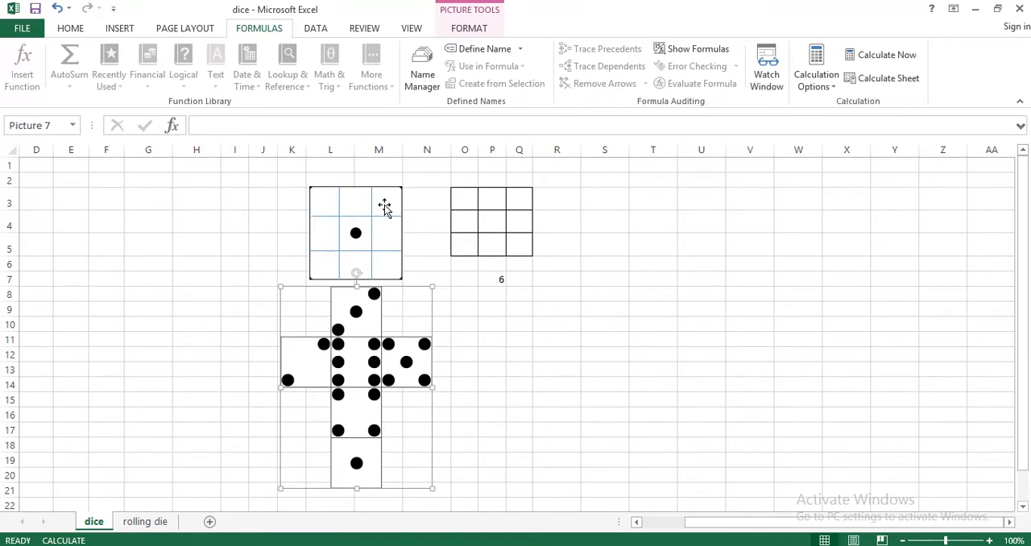
pyautogui.click(493, 220)
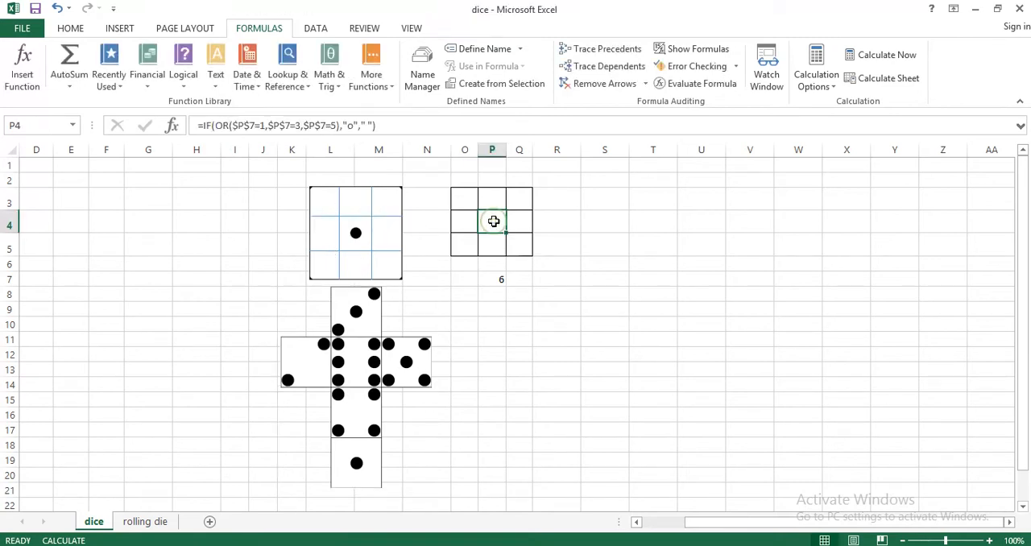
pyautogui.doubleClick(493, 221)
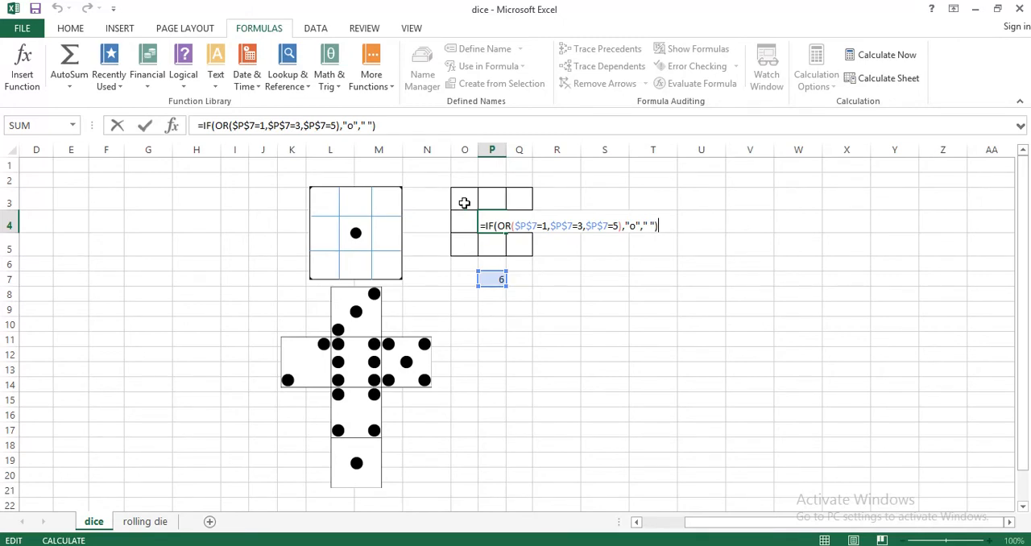
# Begin an IF formula with a nested OR in O3, using $P$7=4 as the first condition
pyautogui.click(464, 203)
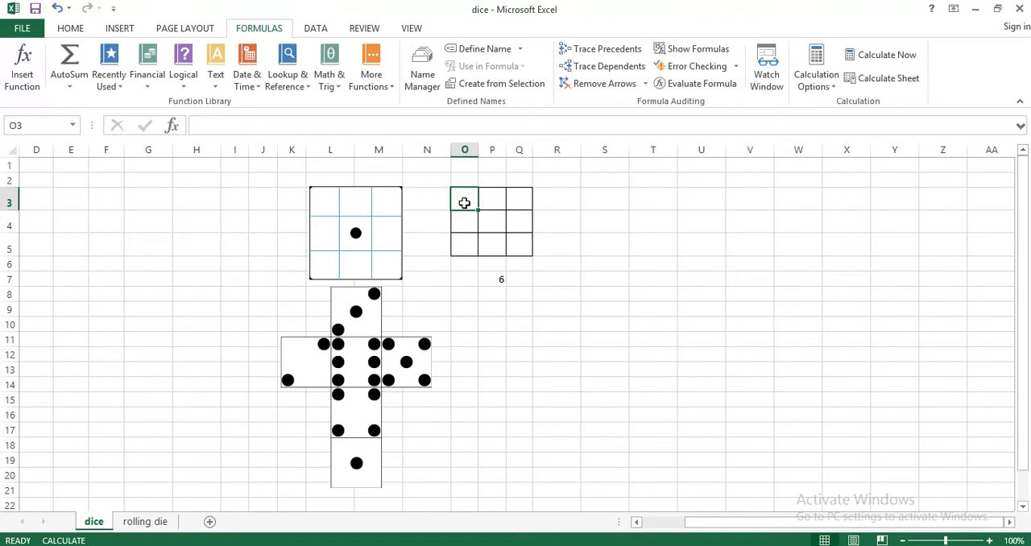
pyautogui.write('=i')
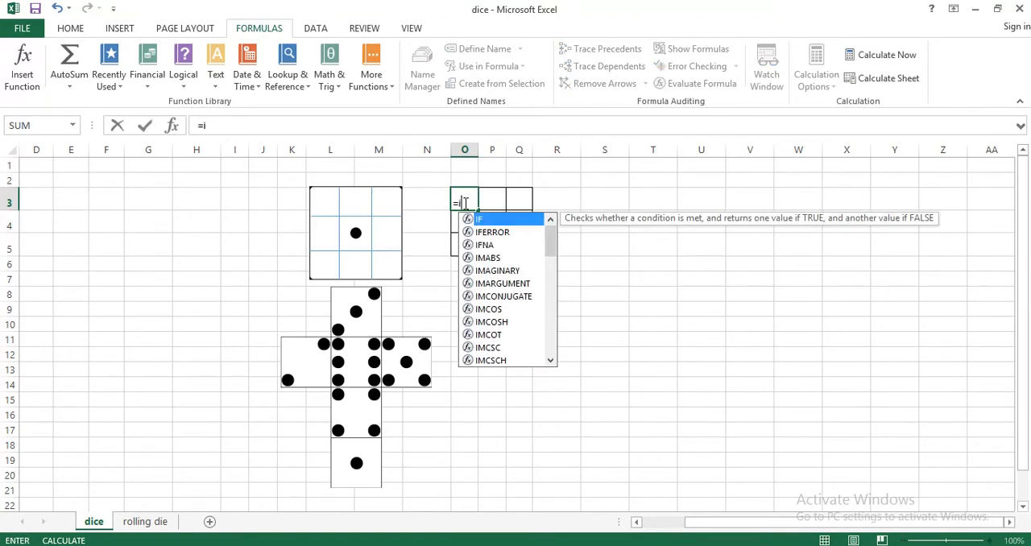
pyautogui.write('f(or(')
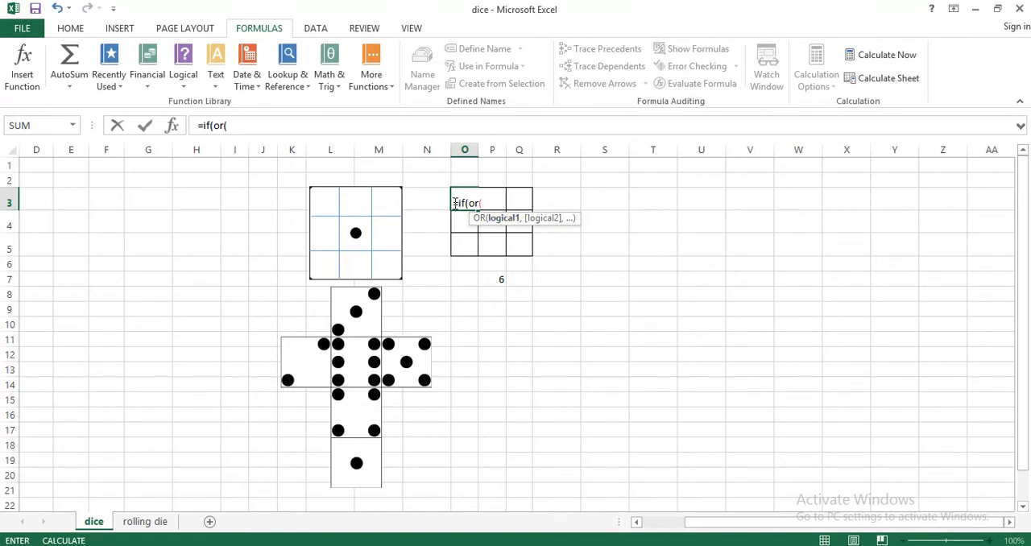
pyautogui.click(497, 280)
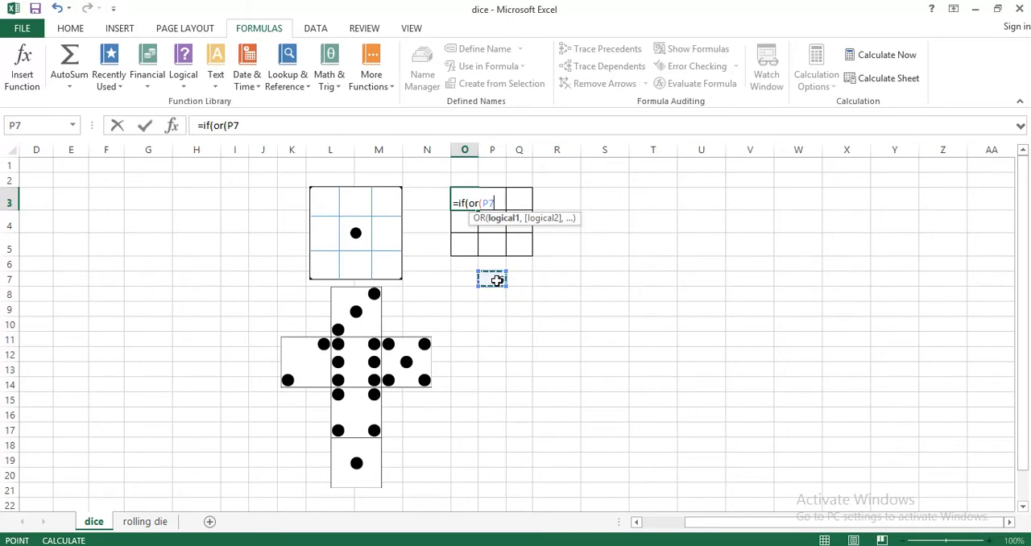
pyautogui.press('F4')
pyautogui.write('=')
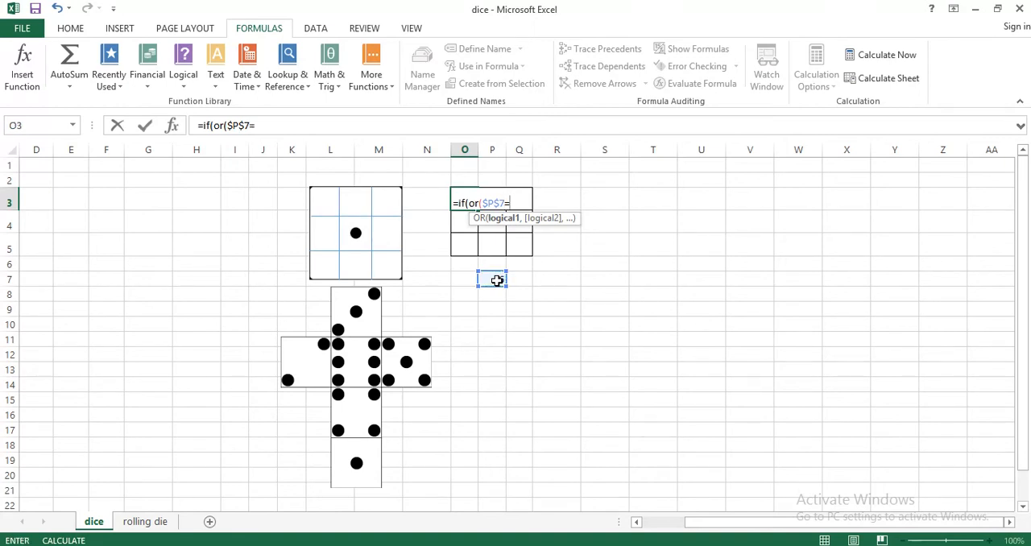
pyautogui.write('4,')
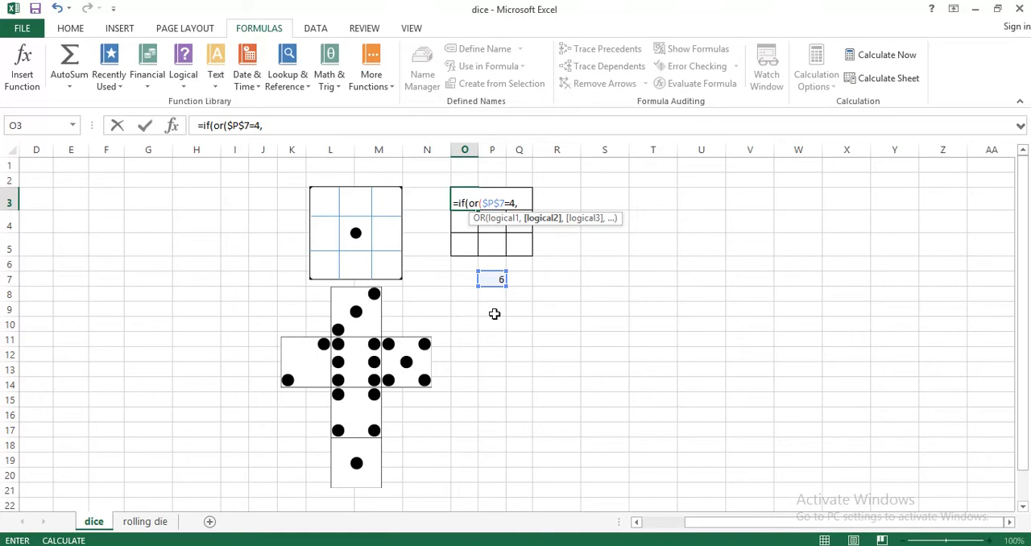
# Complete the O3 formula with conditions $P$7=5 and $P$7=6, returning "o" if true and " " if false
pyautogui.click(493, 280)
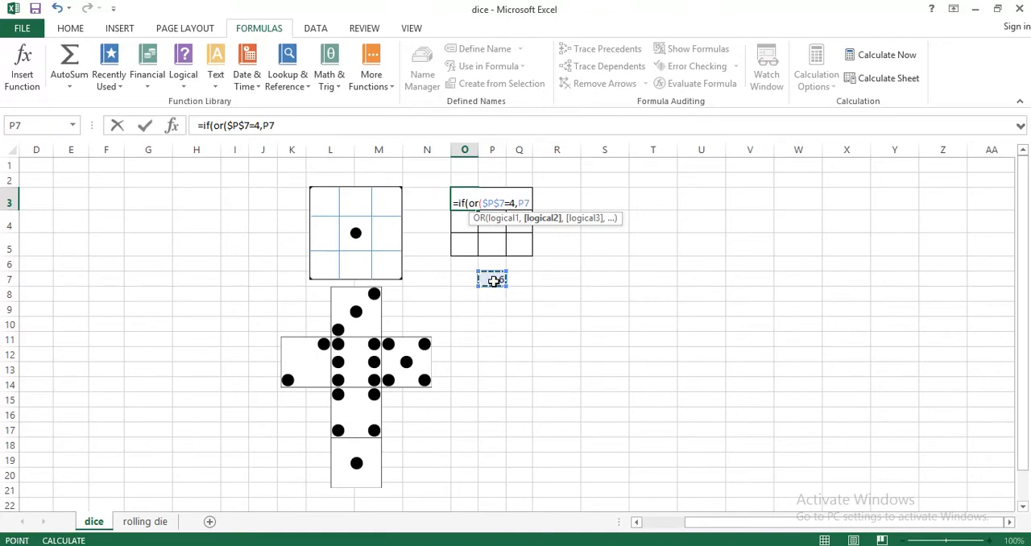
pyautogui.press('F4')
pyautogui.write('=5,')
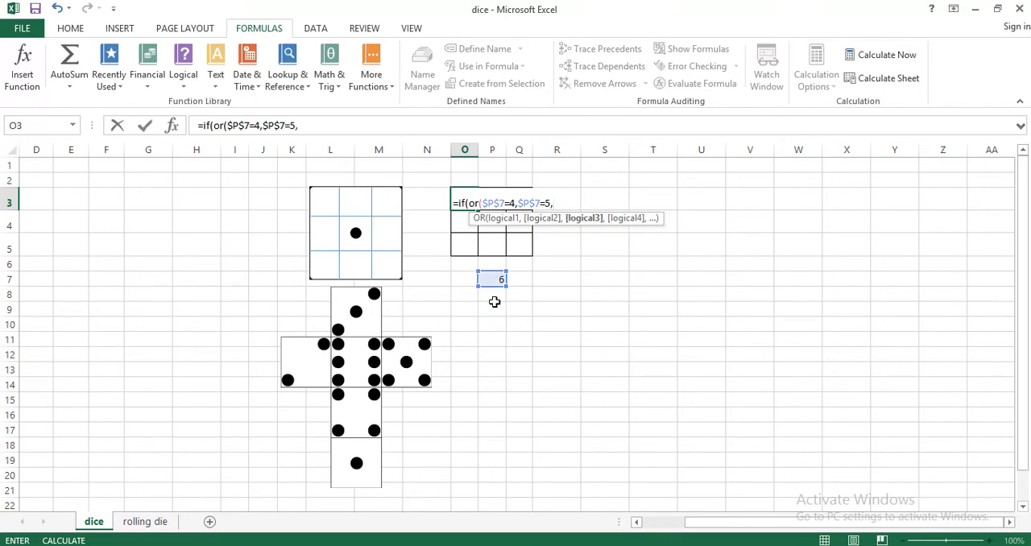
pyautogui.click(494, 279)
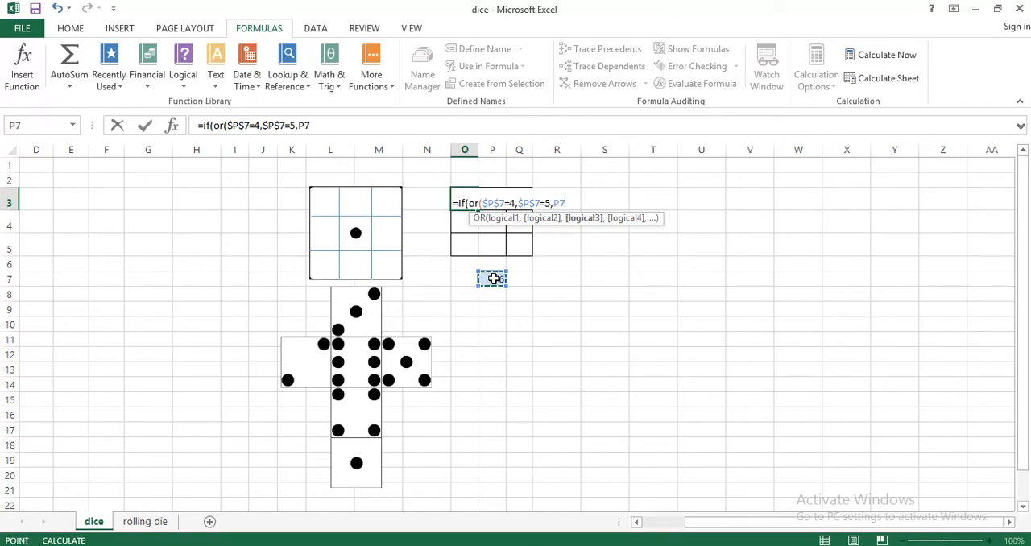
pyautogui.press('F4')
pyautogui.write('=6')
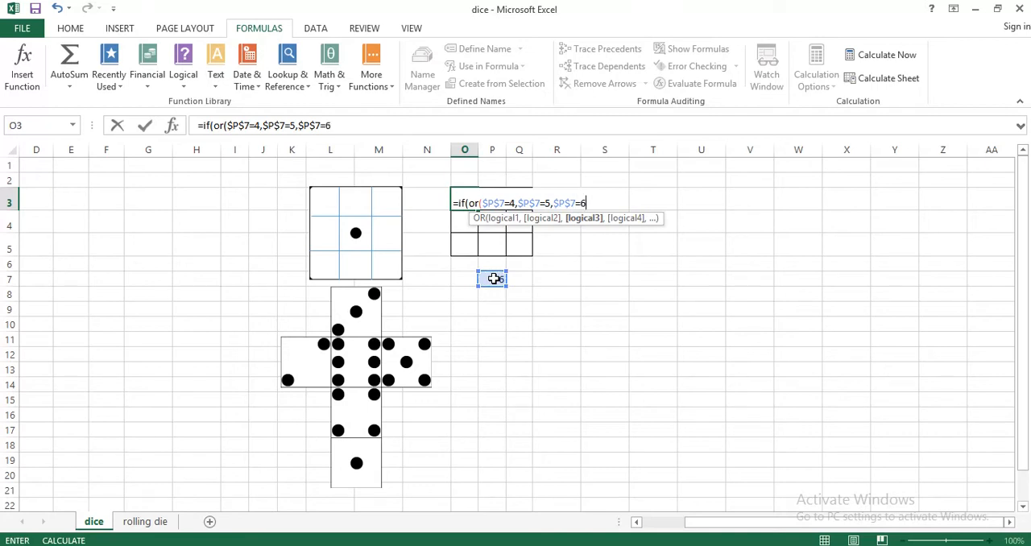
pyautogui.write('),"o')
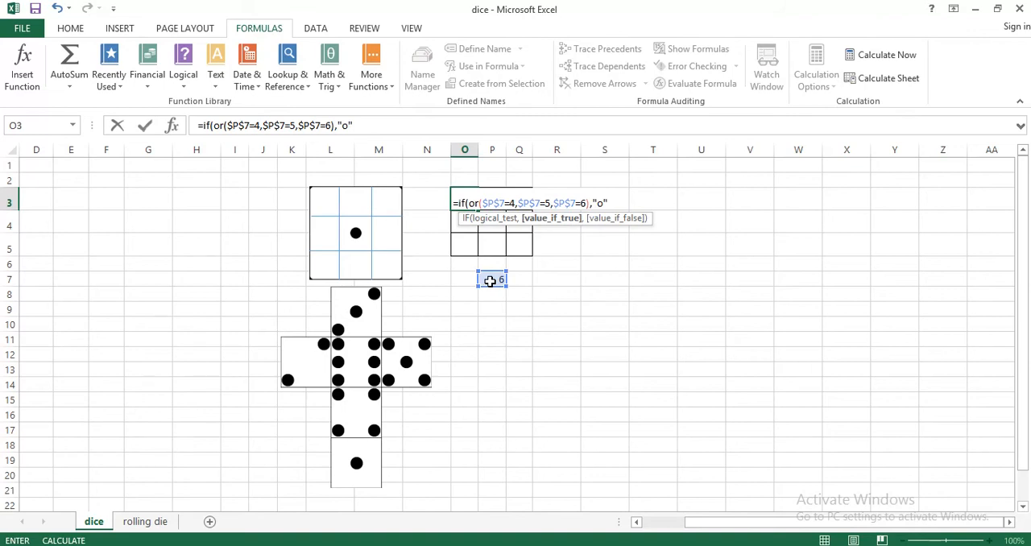
pyautogui.write(',')
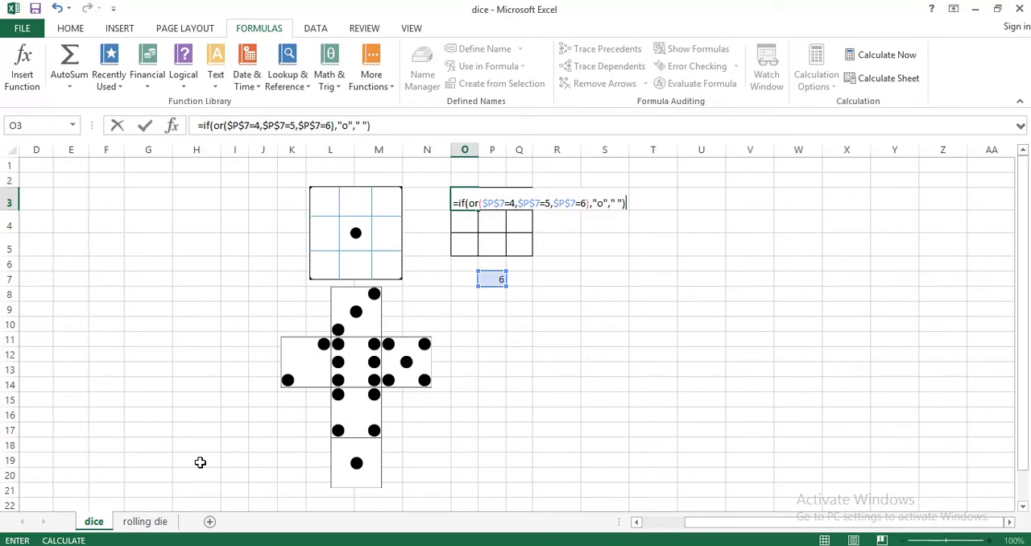
pyautogui.press('Return')
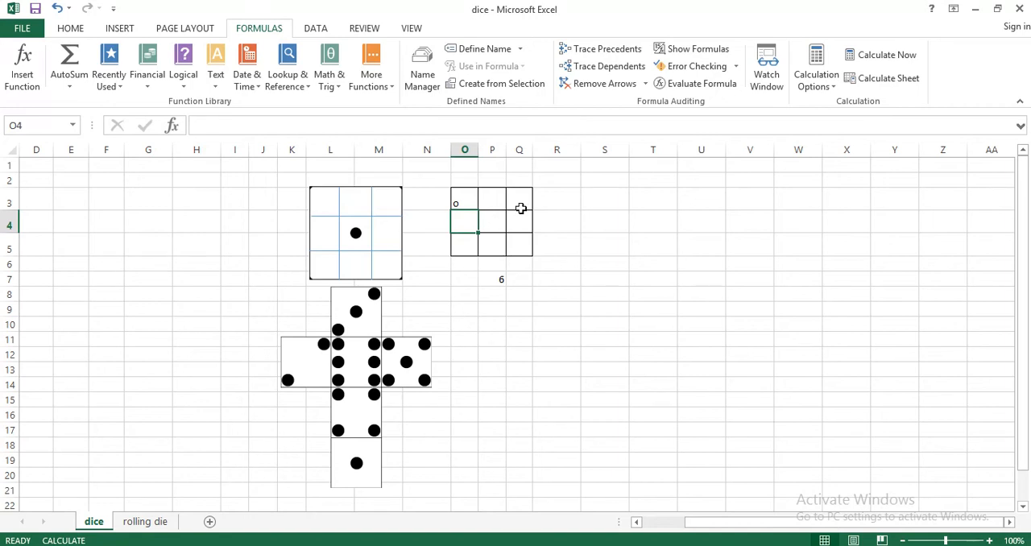
# Review the IF formulas in the grid's centre cell P4 and corner cell O3
pyautogui.click(492, 221)
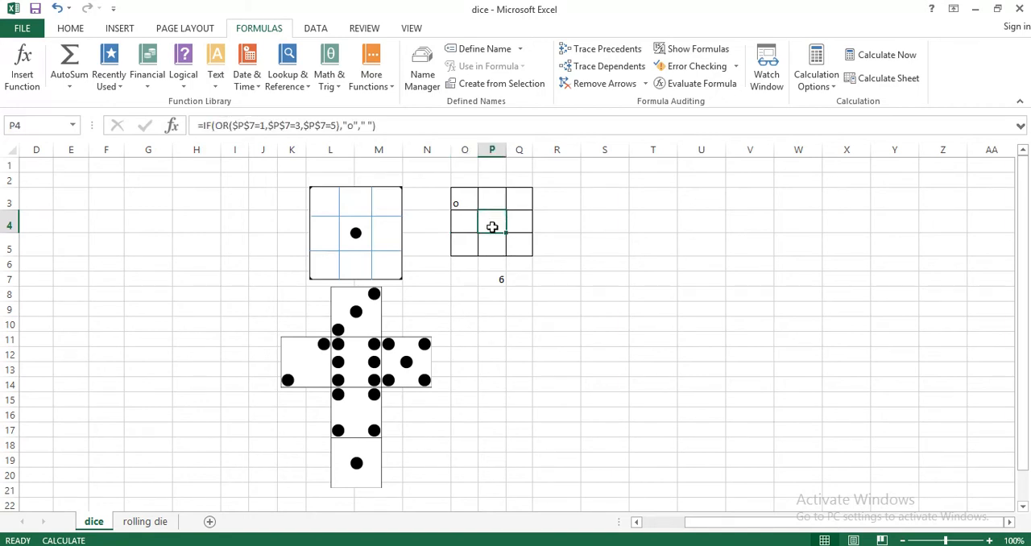
pyautogui.doubleClick(492, 228)
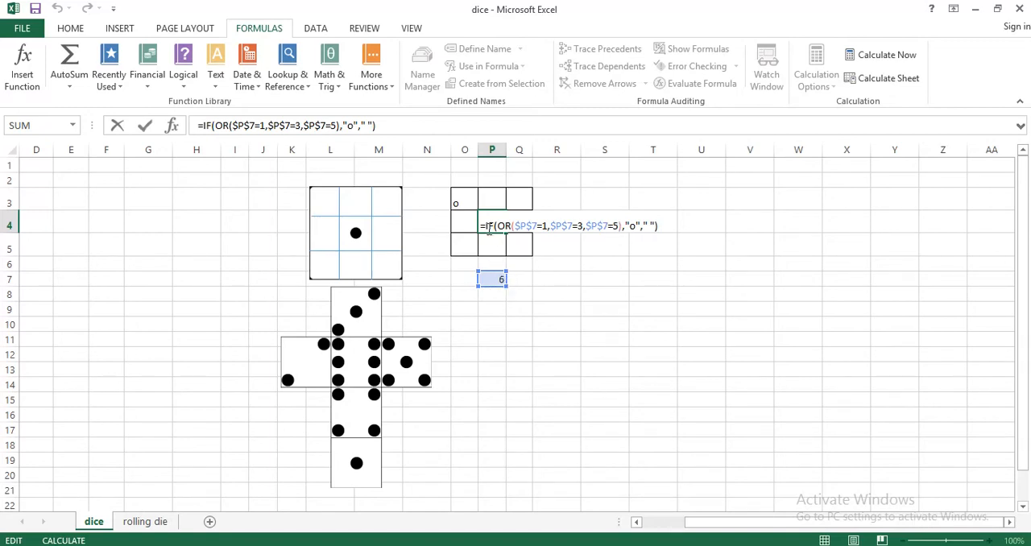
pyautogui.press('Return')
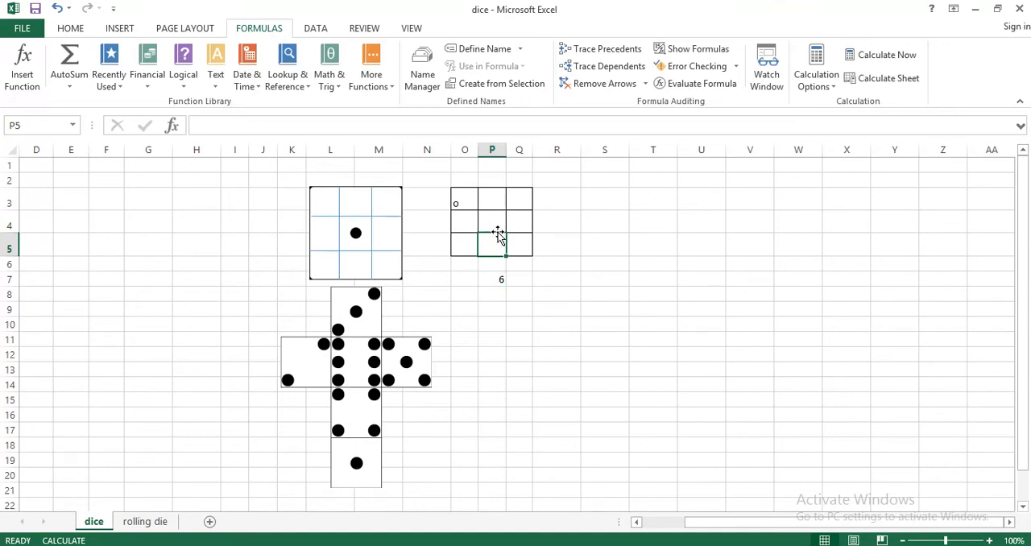
pyautogui.click(461, 200)
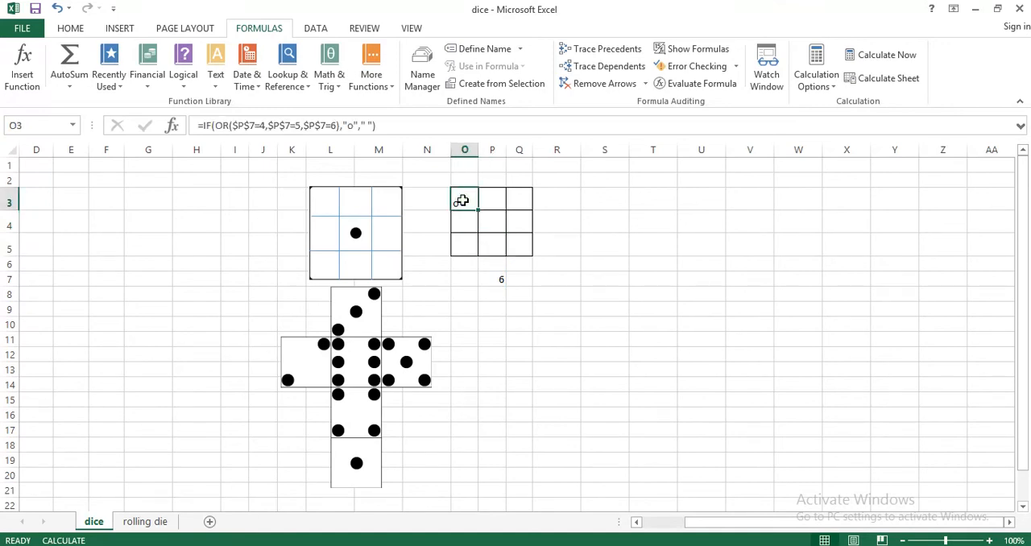
pyautogui.doubleClick(461, 200)
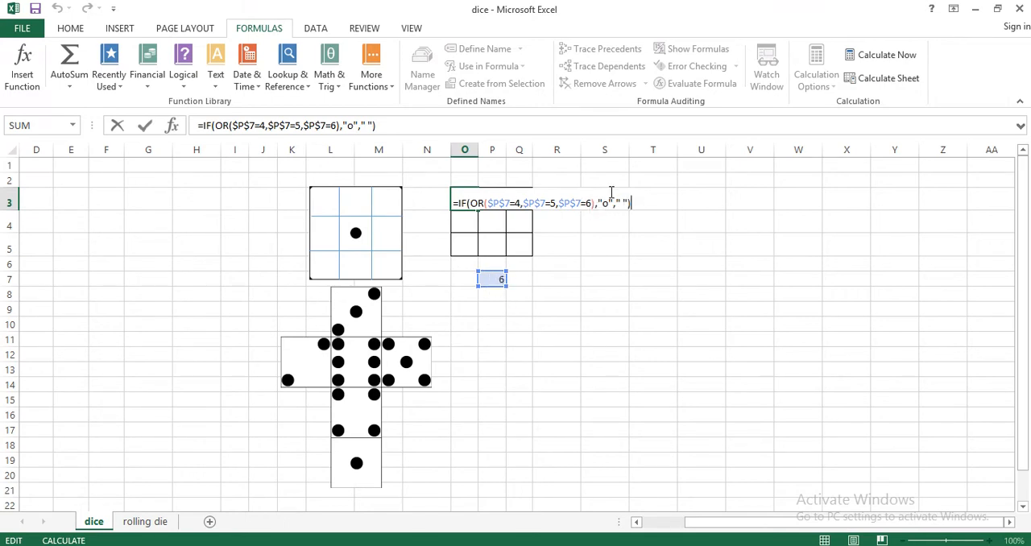
pyautogui.press('Return')
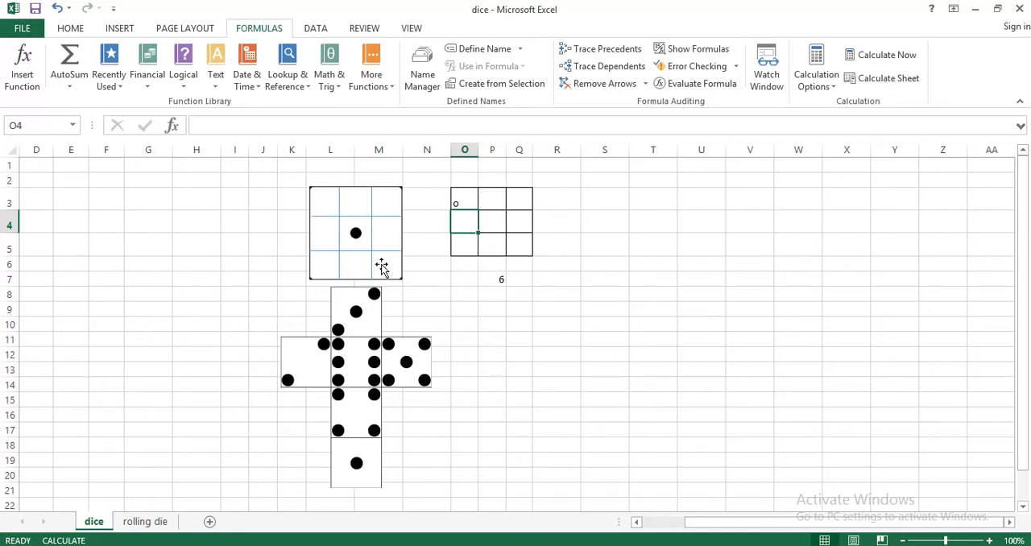
# Copy the O3 dot formula into the diagonally opposite corner cell Q5
pyautogui.click(463, 200)
pyautogui.hotkey('ctrl', 'c')
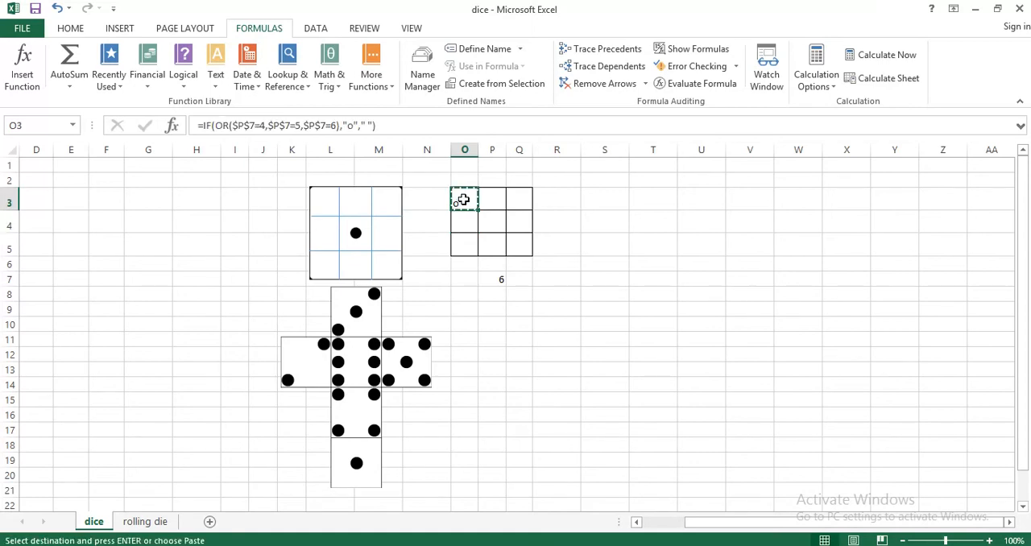
pyautogui.click(520, 248)
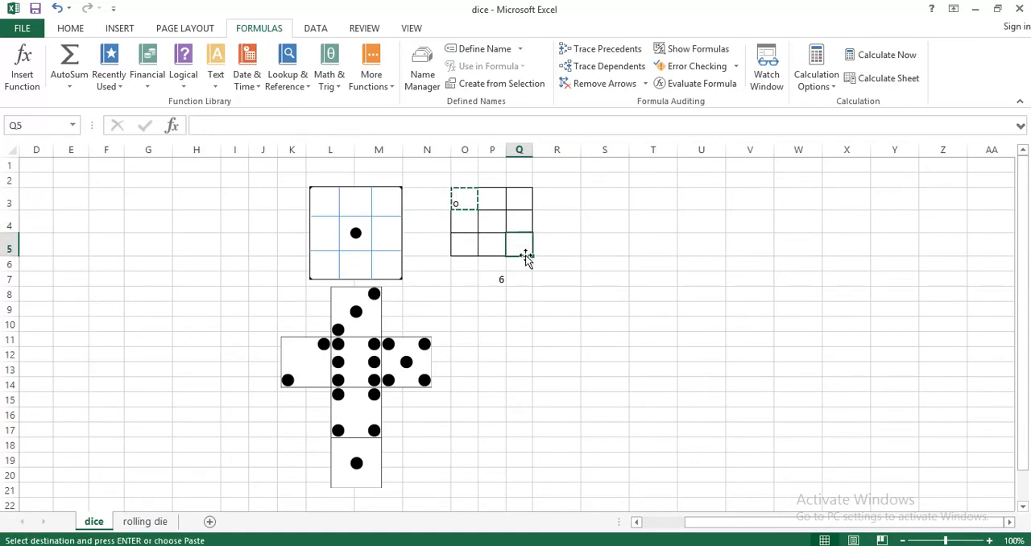
pyautogui.hotkey('ctrl', 'v')
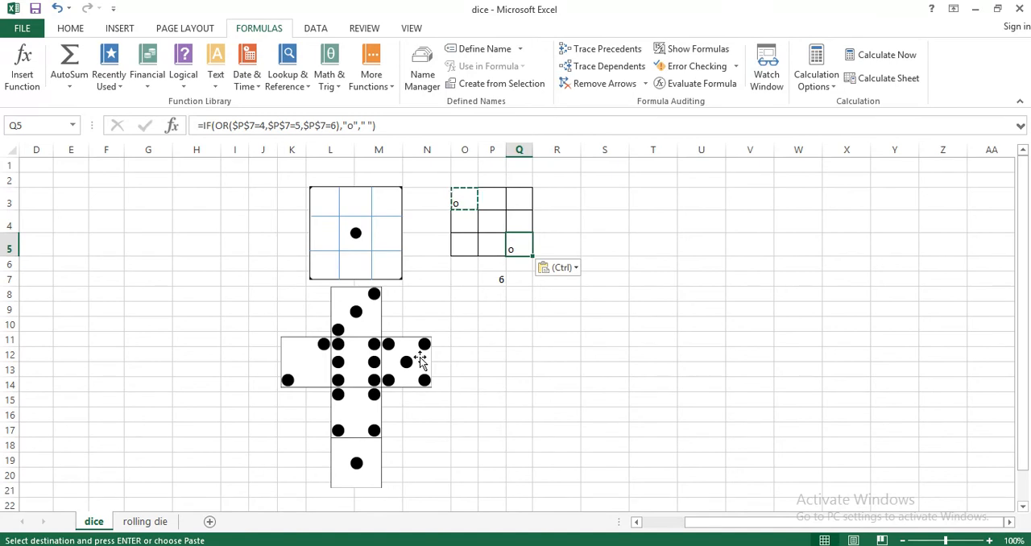
pyautogui.click(513, 201)
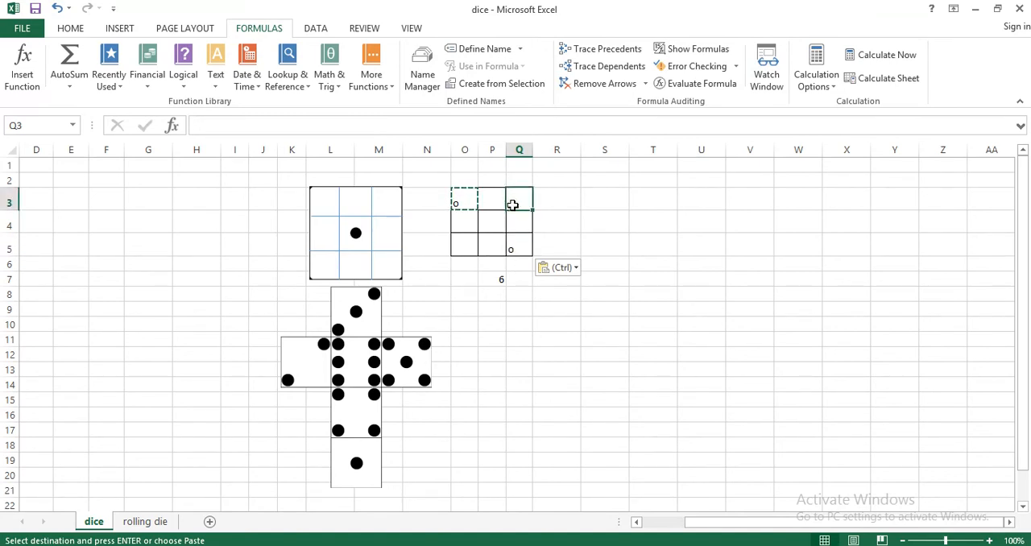
pyautogui.click(471, 220)
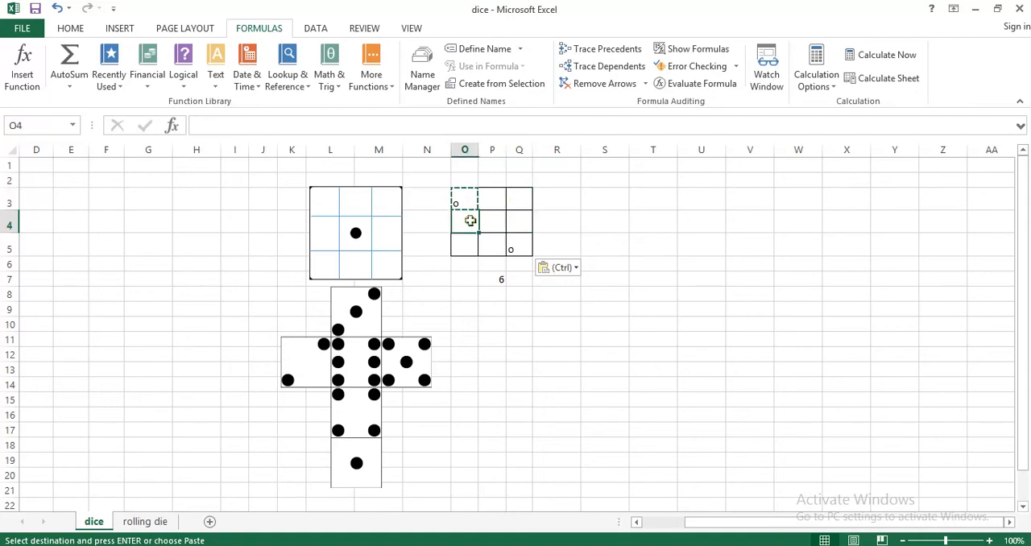
pyautogui.click(469, 244)
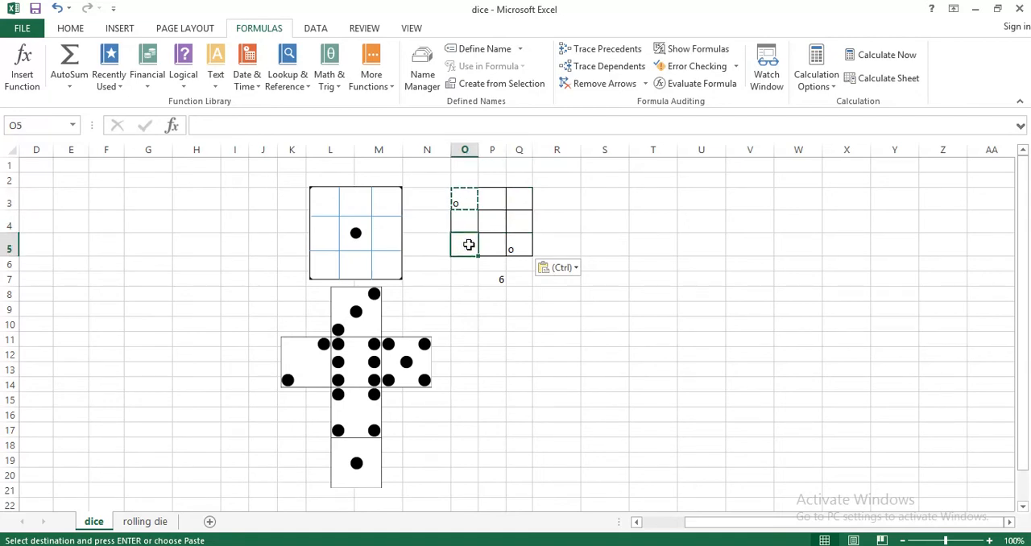
pyautogui.click(487, 202)
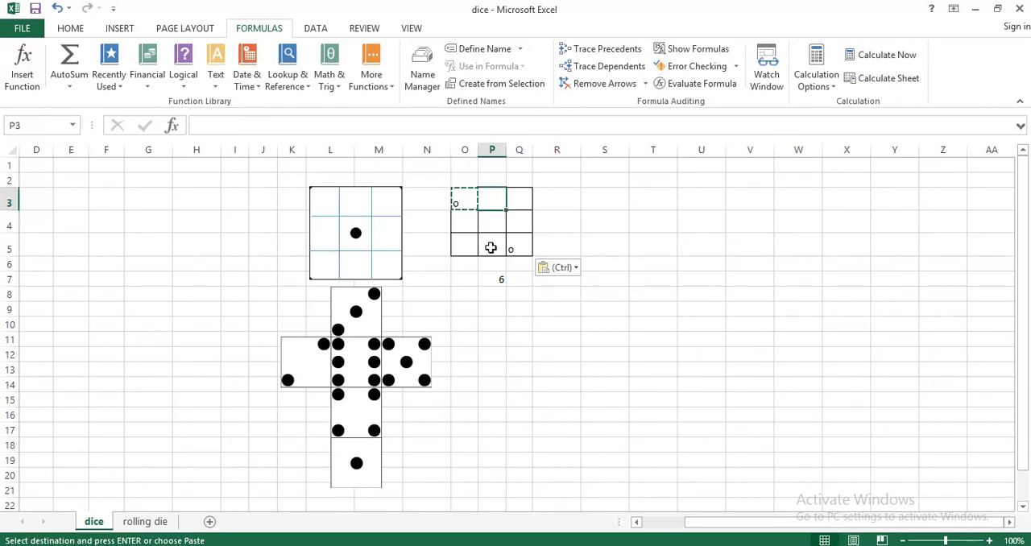
pyautogui.click(491, 248)
pyautogui.press('Return')
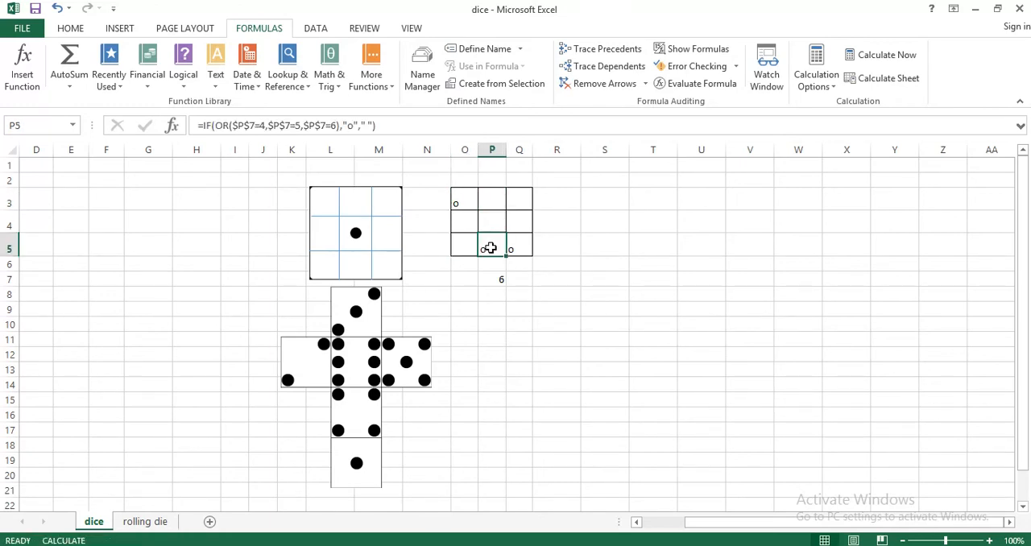
pyautogui.hotkey('ctrl', 'z')
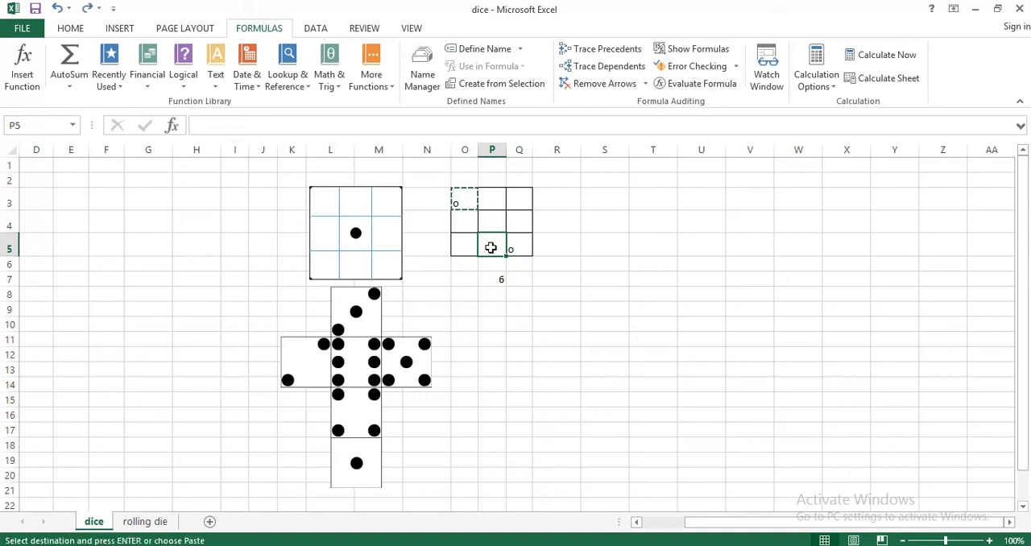
pyautogui.click(497, 202)
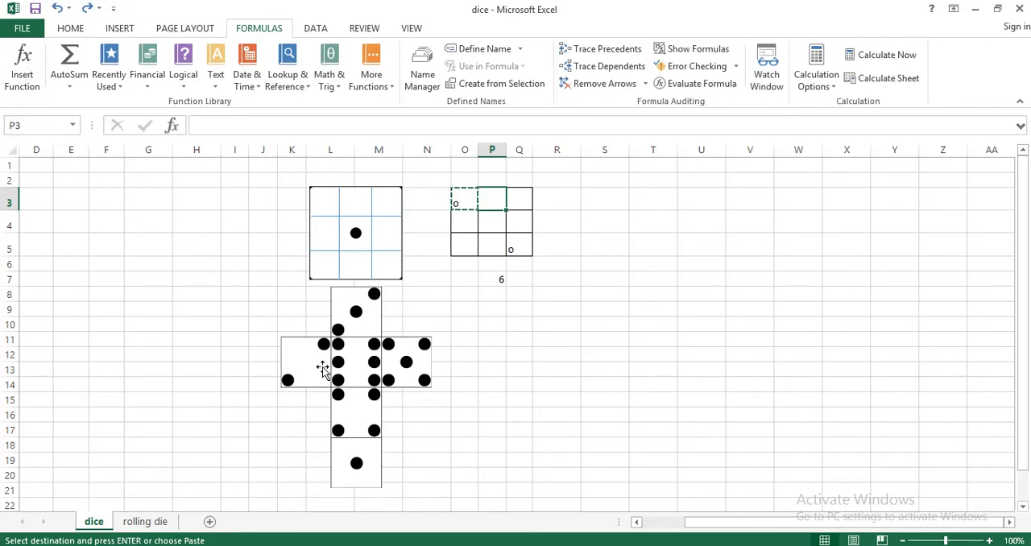
# Examine the IF/OR dot formula in K14 on the rolling die sheet and compare it with the dice sheet's die-face diagram
pyautogui.click(153, 522)
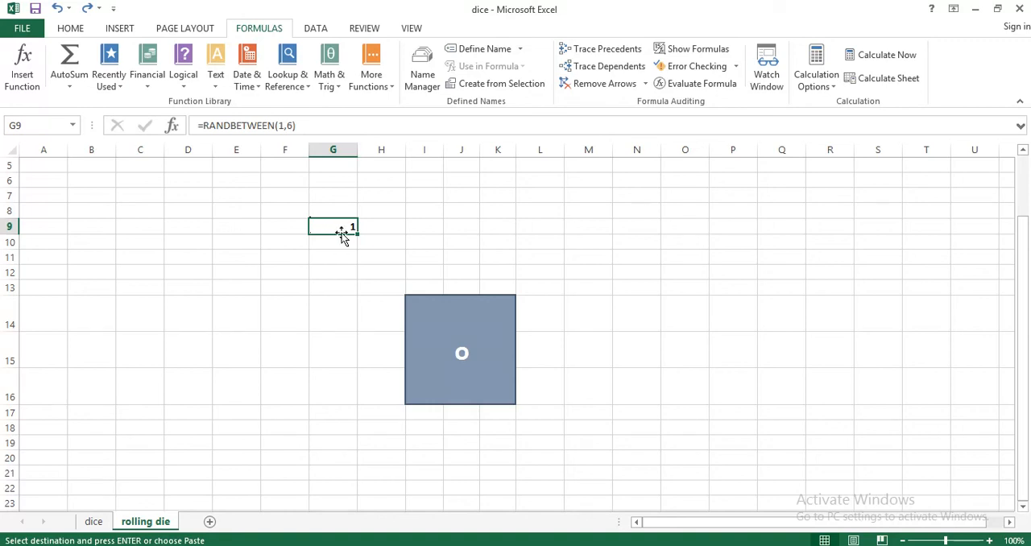
pyautogui.click(494, 311)
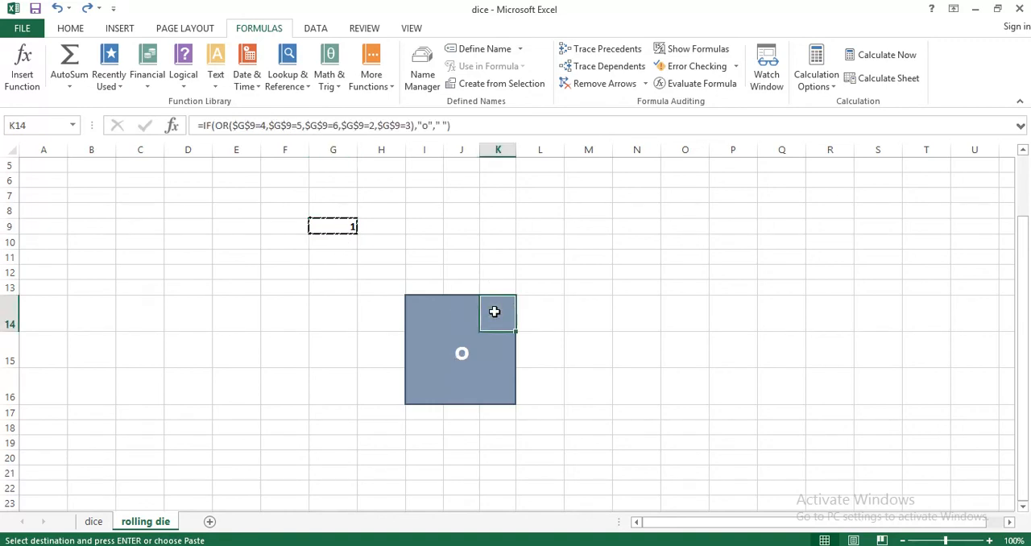
pyautogui.doubleClick(494, 312)
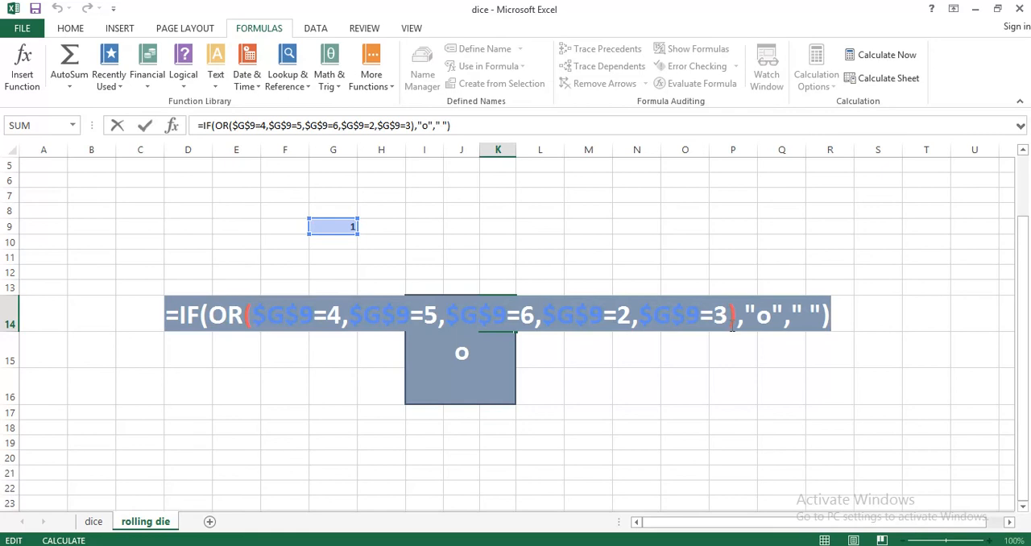
pyautogui.click(93, 521)
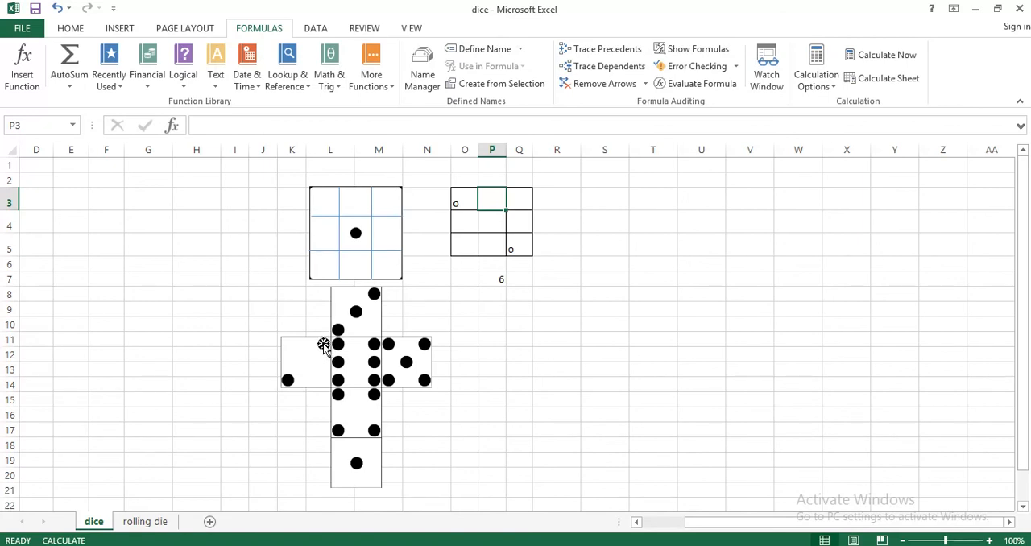
# Return to the rolling die sheet, select the random number cell G9, and recalculate the workbook repeatedly to roll the die
pyautogui.click(135, 521)
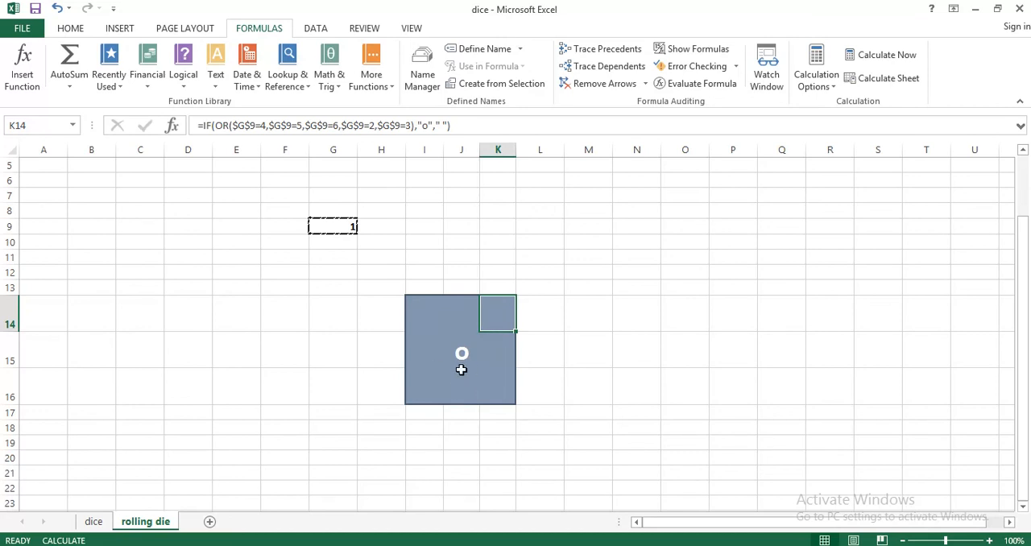
pyautogui.click(336, 228)
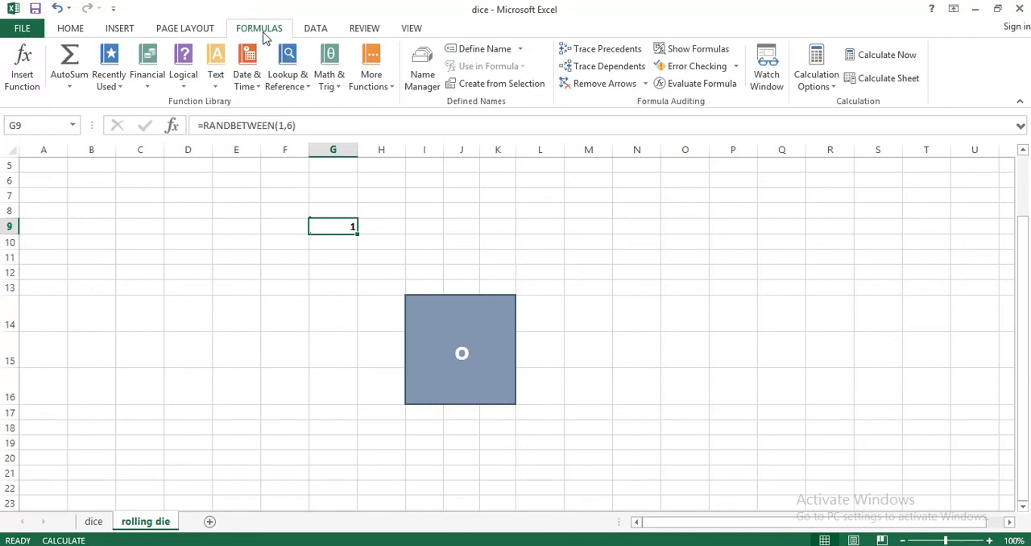
pyautogui.click(866, 62)
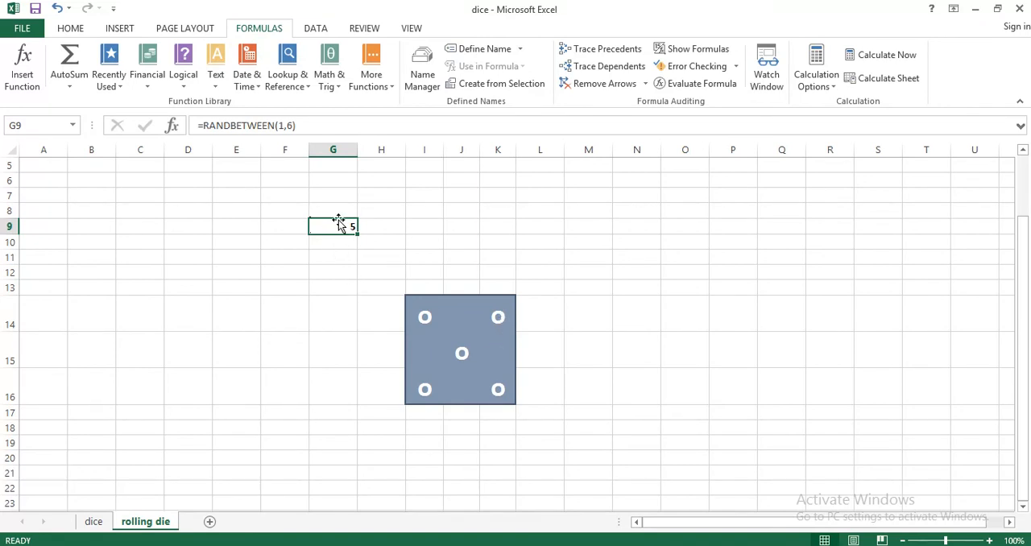
pyautogui.click(894, 57)
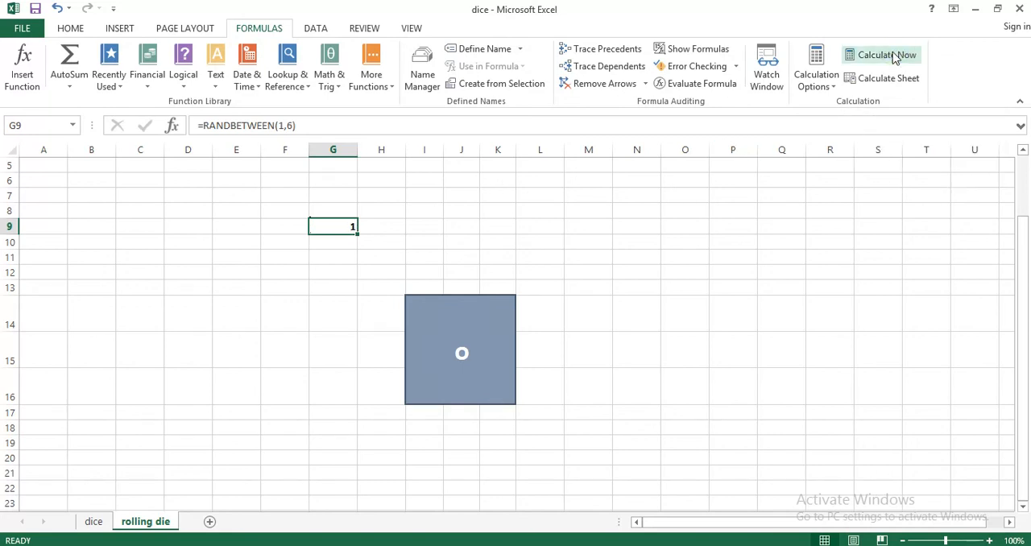
pyautogui.click(894, 56)
pyautogui.click(894, 56)
pyautogui.click(894, 56)
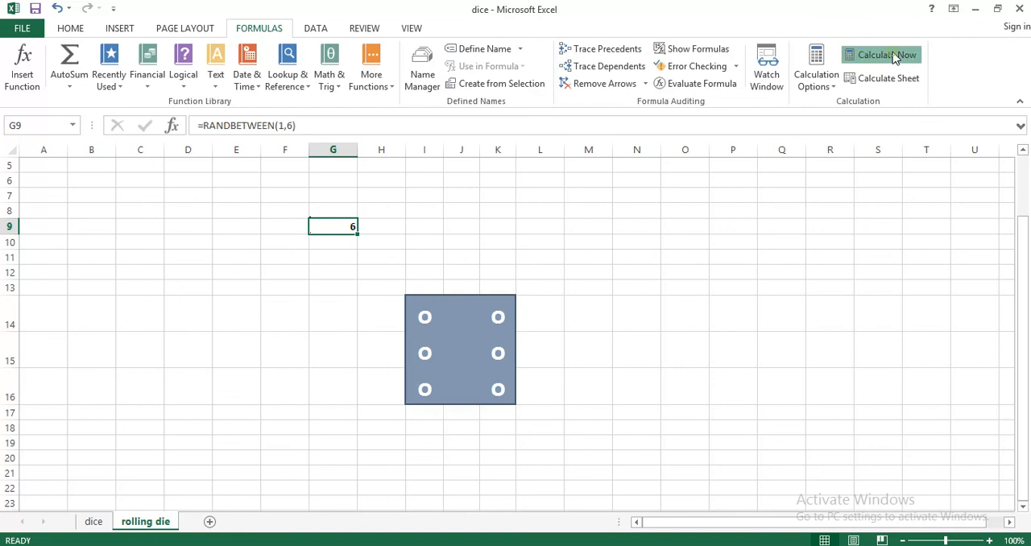